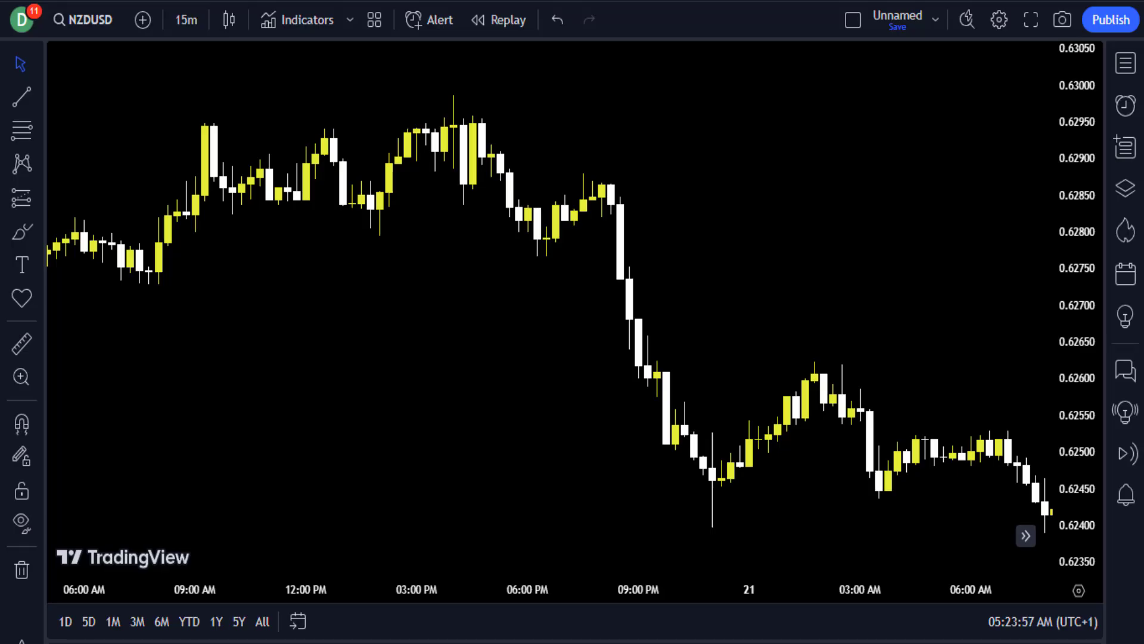
# - Browse the futures, forex and crypto symbol lists in Symbol Search
pyautogui.click(83, 20)
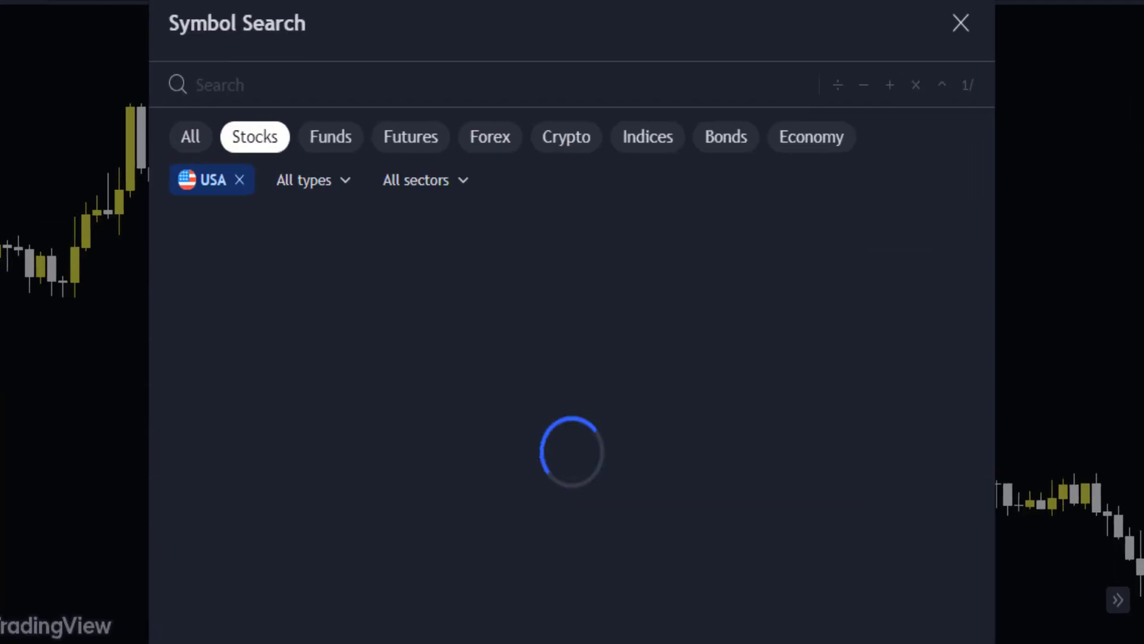
pyautogui.click(439, 152)
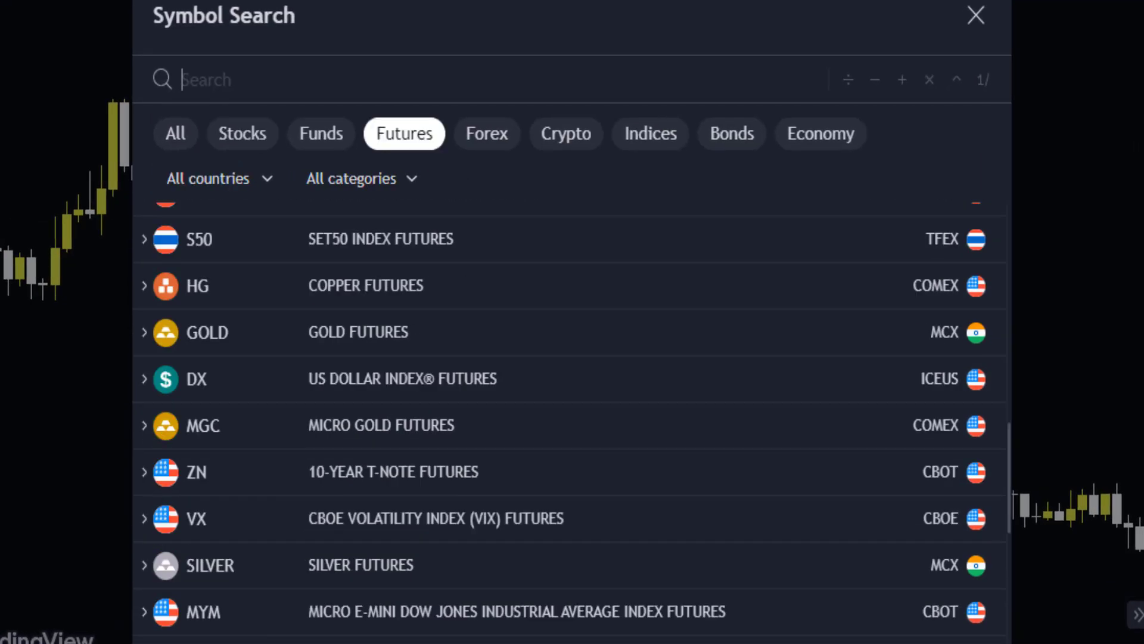
pyautogui.click(487, 133)
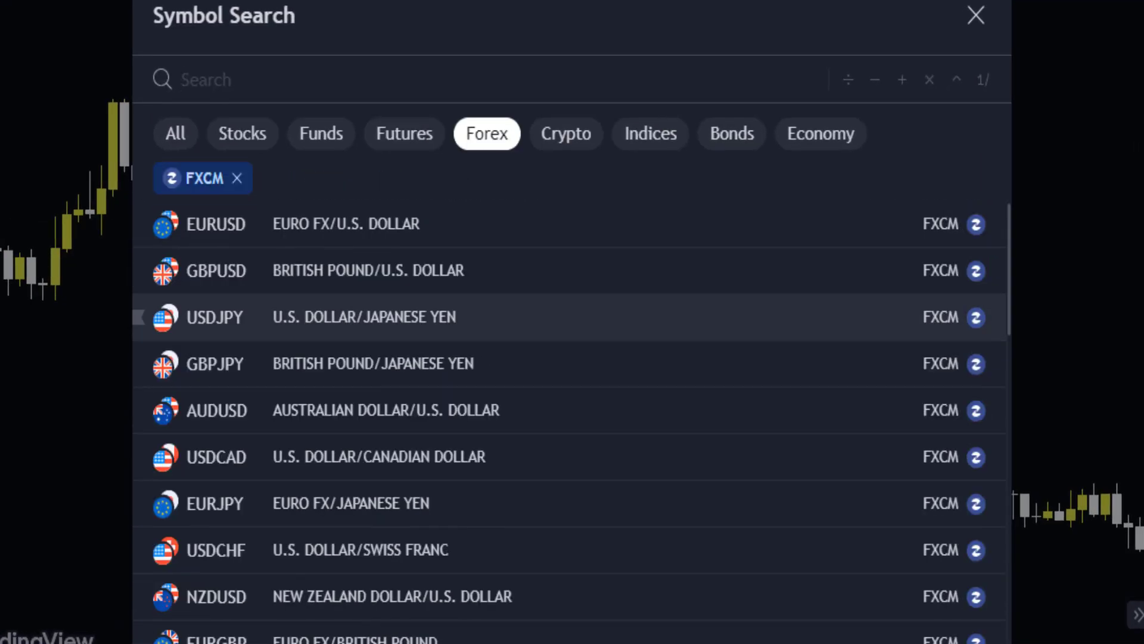
pyautogui.scroll(-10, 417, 387)
pyautogui.click(566, 133)
pyautogui.scroll(-19, 572, 280)
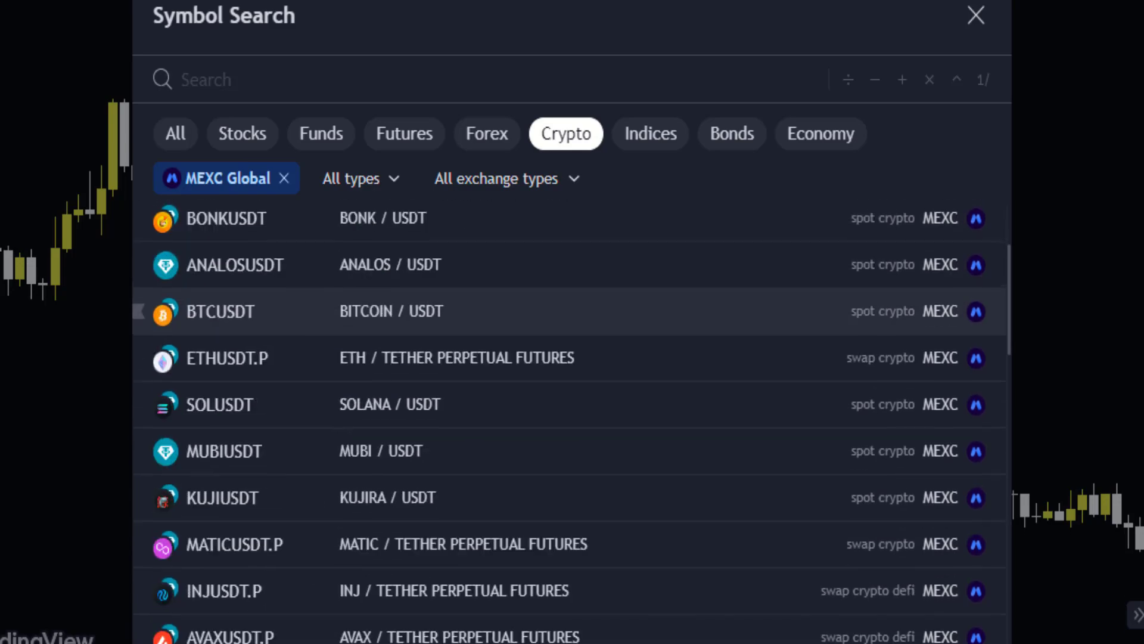
pyautogui.scroll(19, 572, 274)
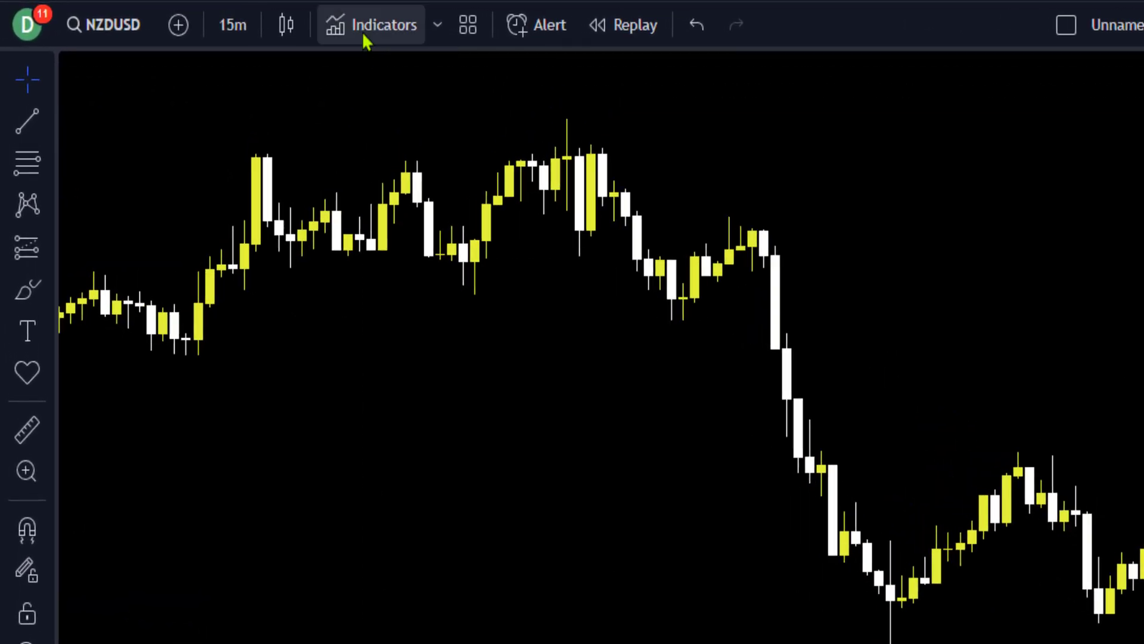
# - Search 'EMA CLOUD' and add Ripster EMA Clouds to the NZDUSD 15m chart
pyautogui.click(345, 22)
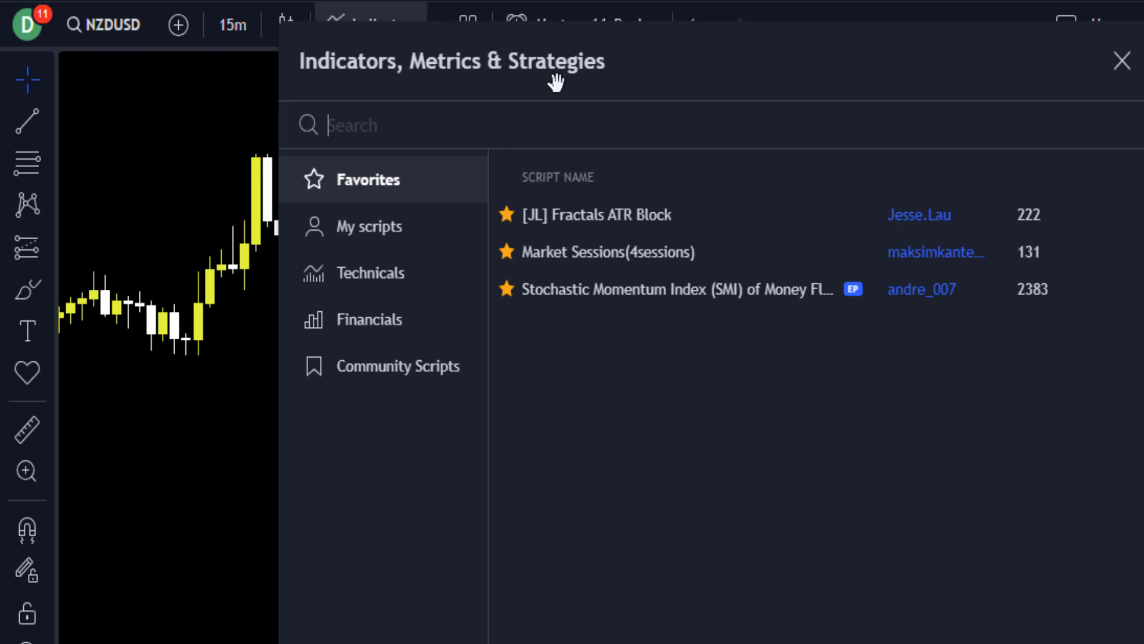
pyautogui.write('E')
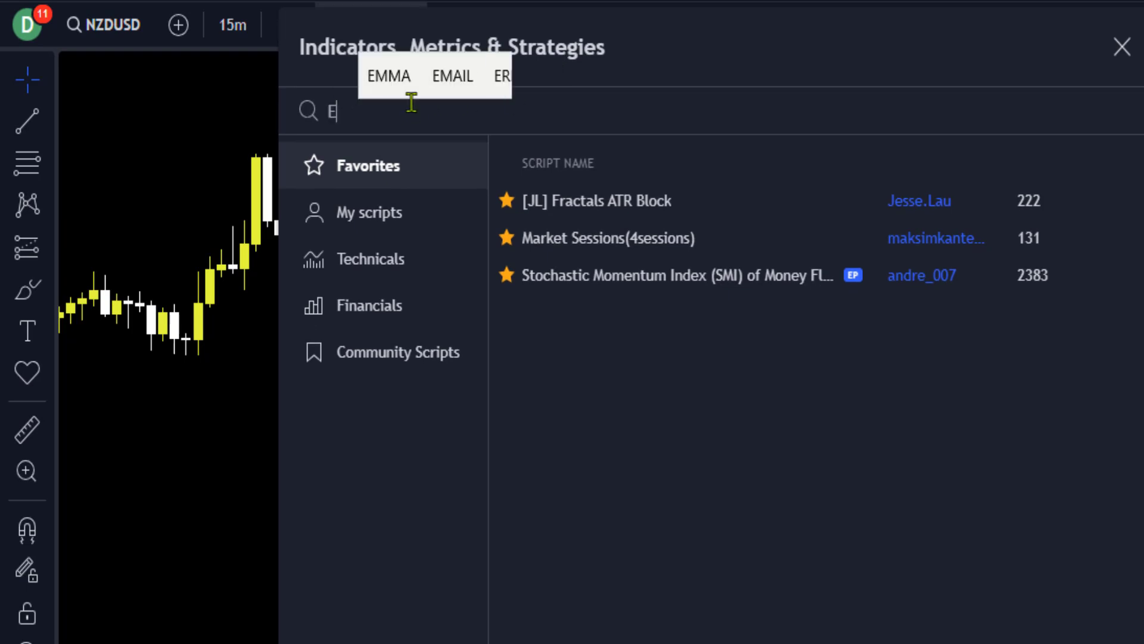
pyautogui.write('MA CLOUD')
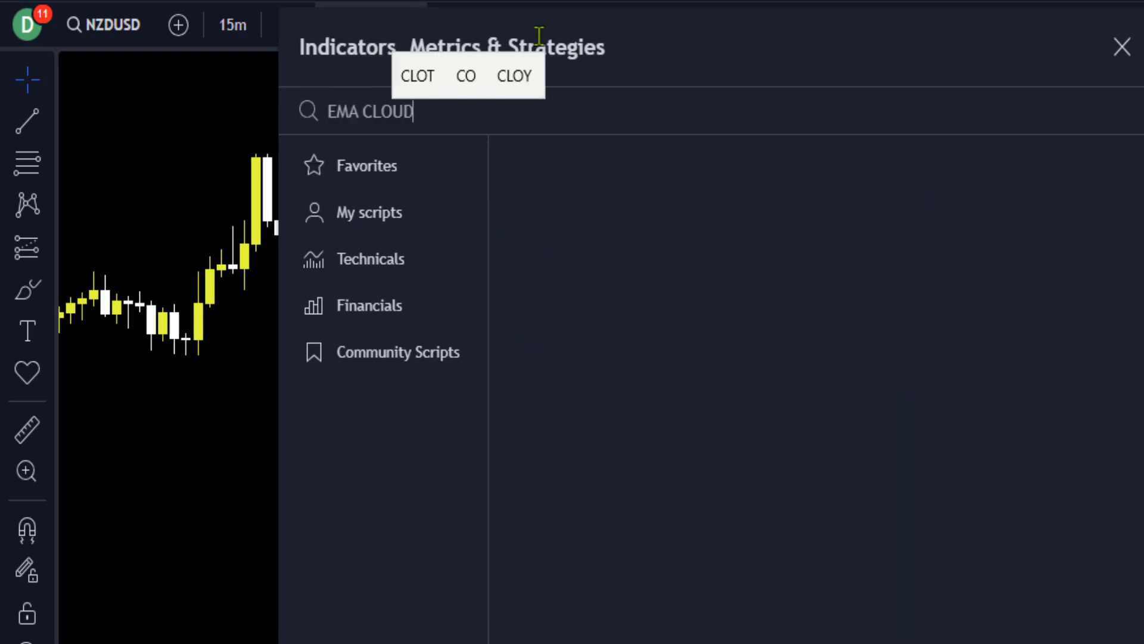
pyautogui.scroll(-7, 555, 494)
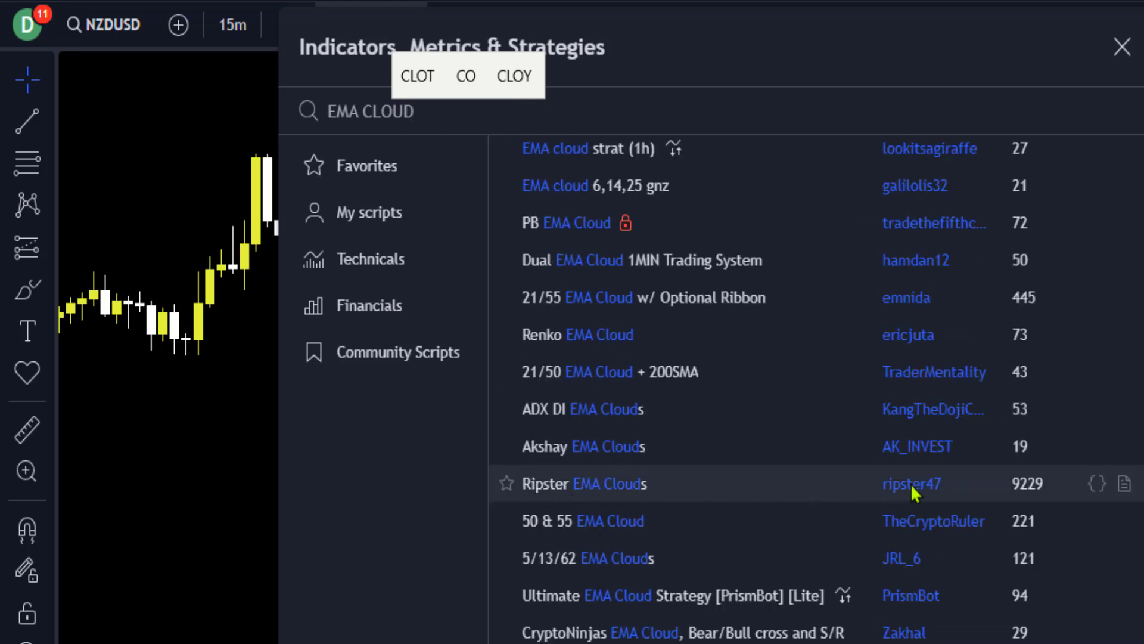
pyautogui.click(610, 495)
pyautogui.click(1120, 47)
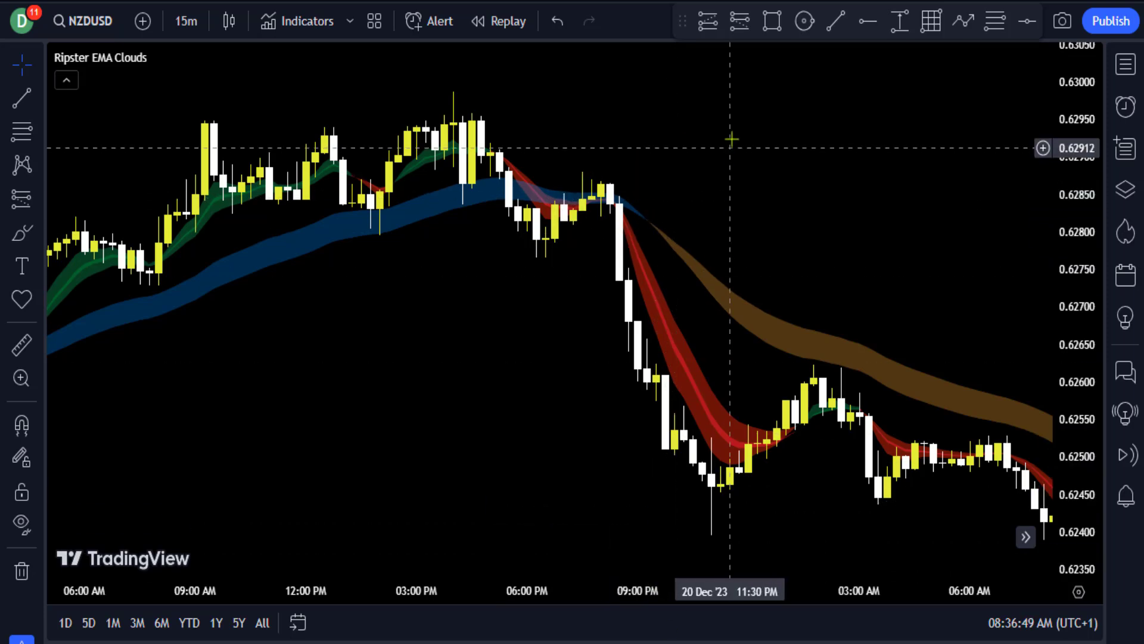
# - Draw a 20 Dec short position at 0.62838, stop 0.62899, target 0.62451, in a narrowed box
pyautogui.click(742, 23)
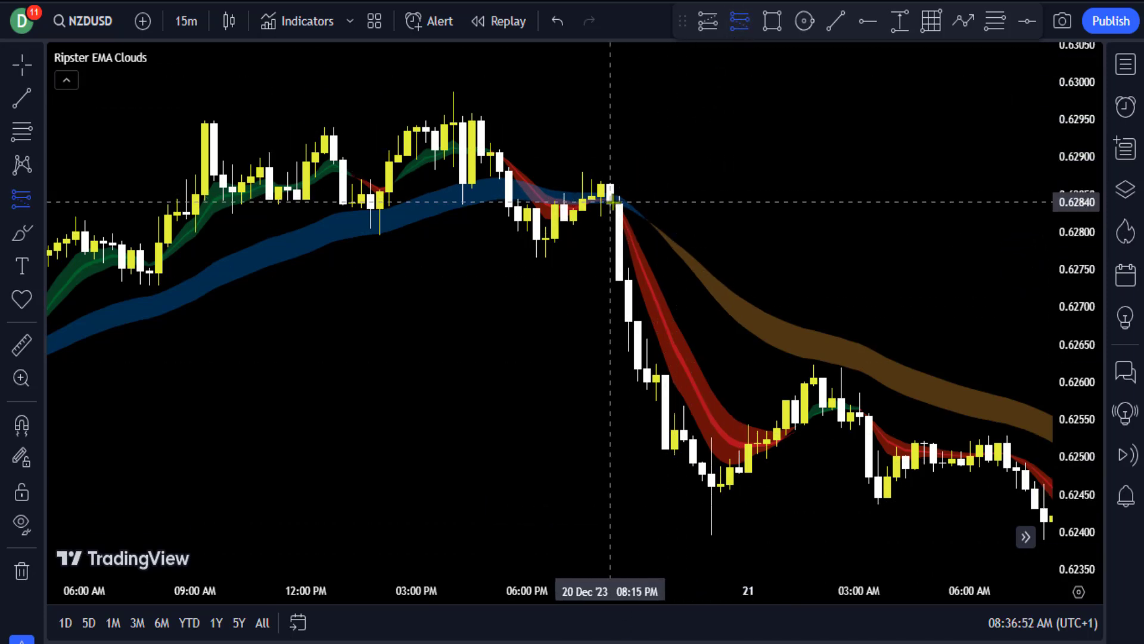
pyautogui.click(610, 204)
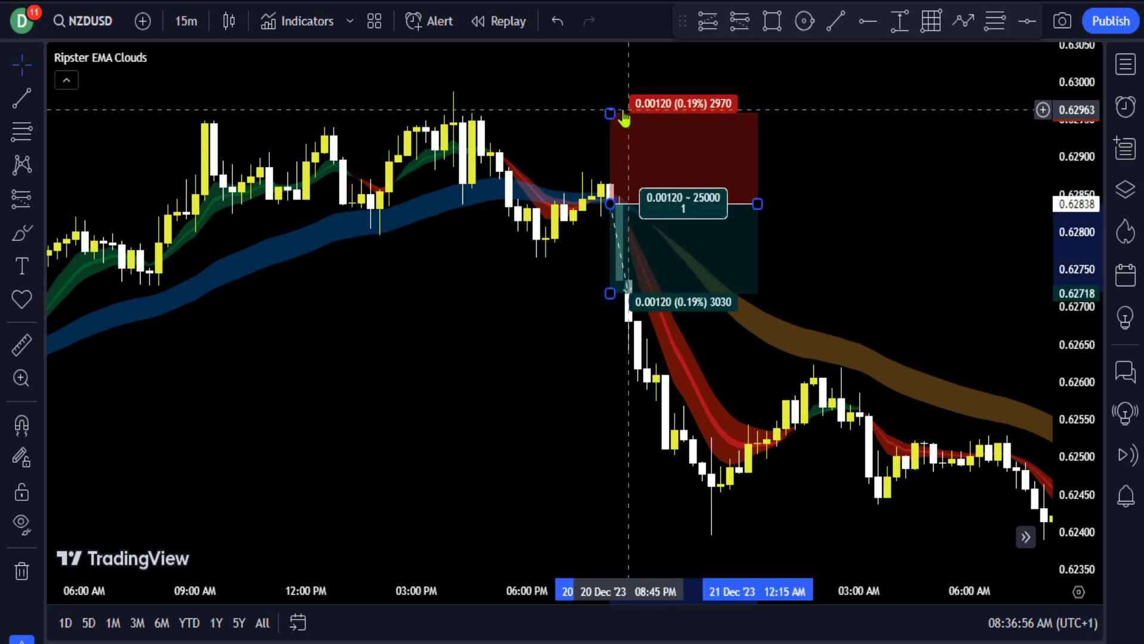
pyautogui.moveTo(610, 98); pyautogui.dragTo(605, 158)
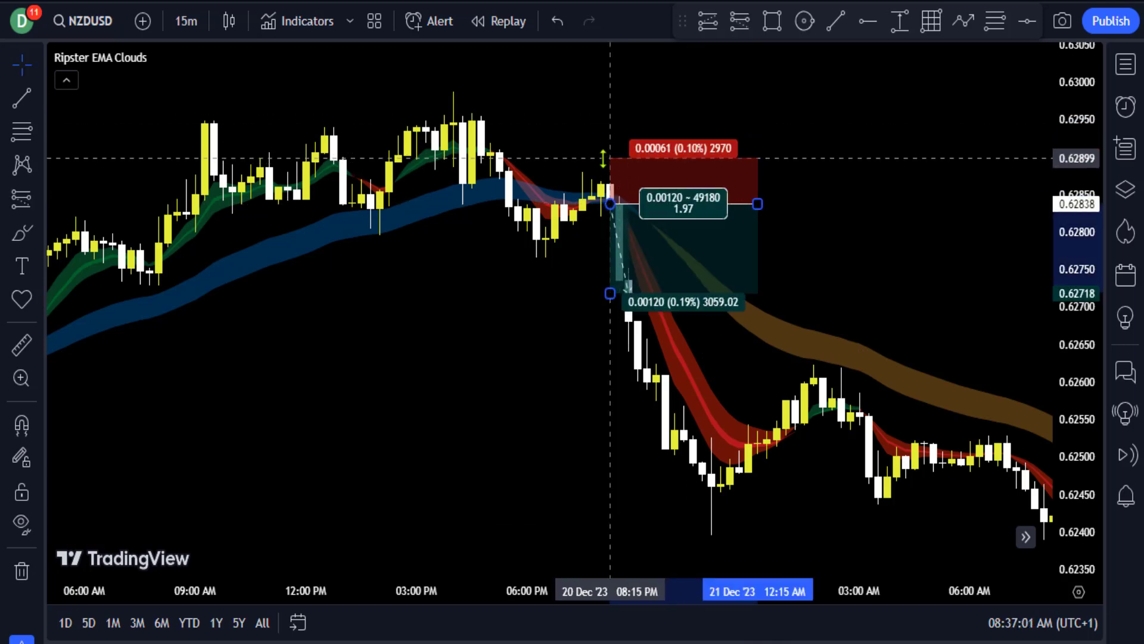
pyautogui.moveTo(609, 295); pyautogui.dragTo(650, 493)
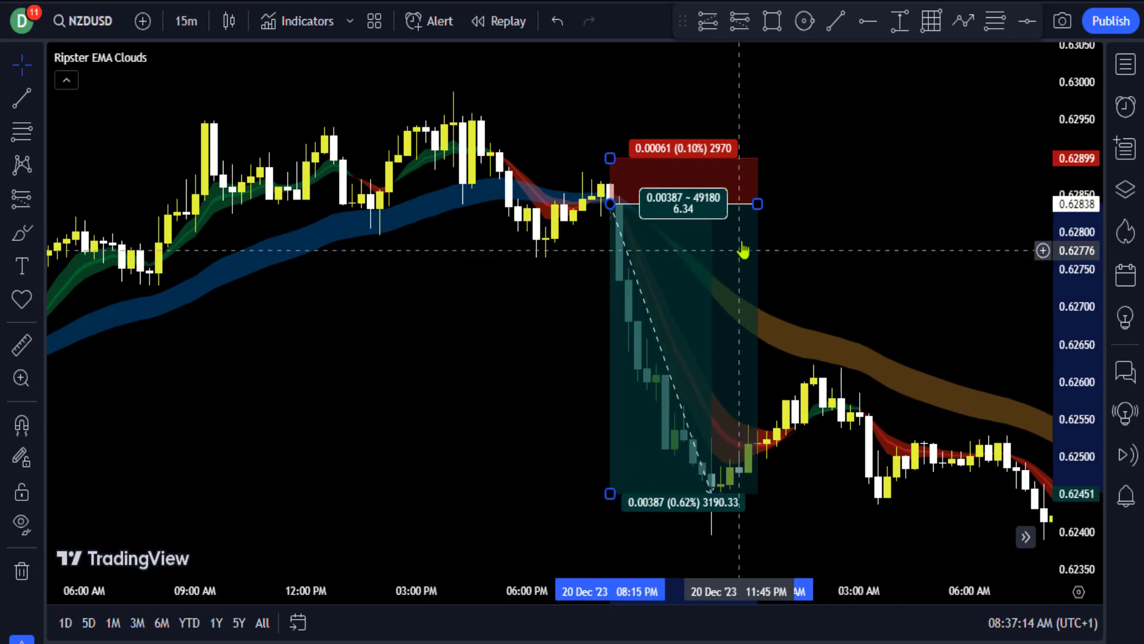
pyautogui.moveTo(757, 204); pyautogui.dragTo(711, 222)
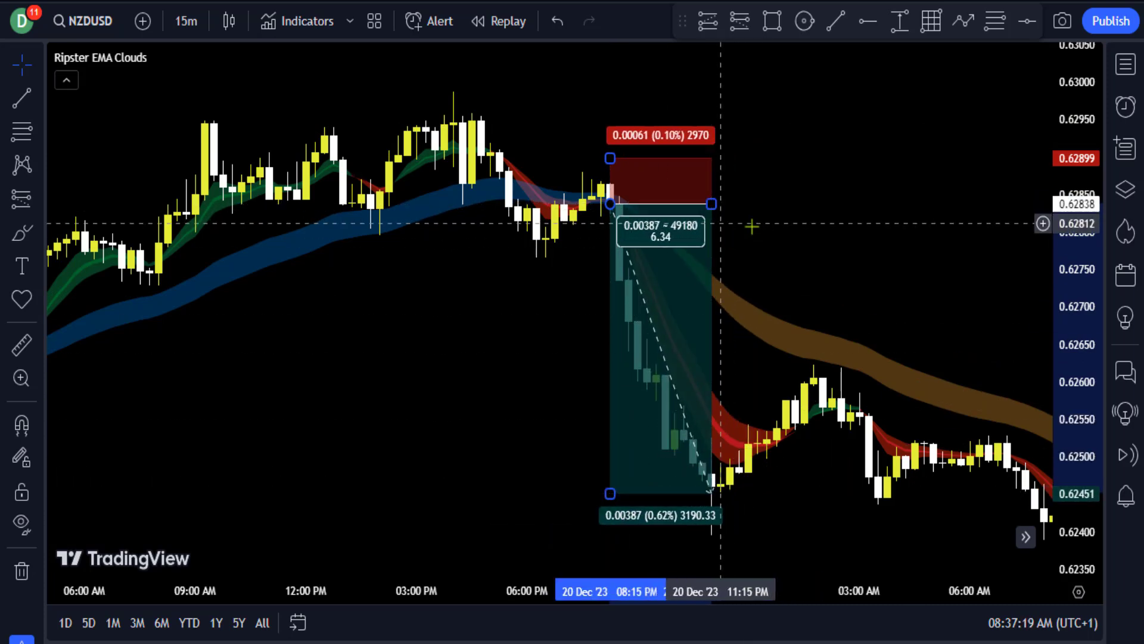
pyautogui.click(799, 245)
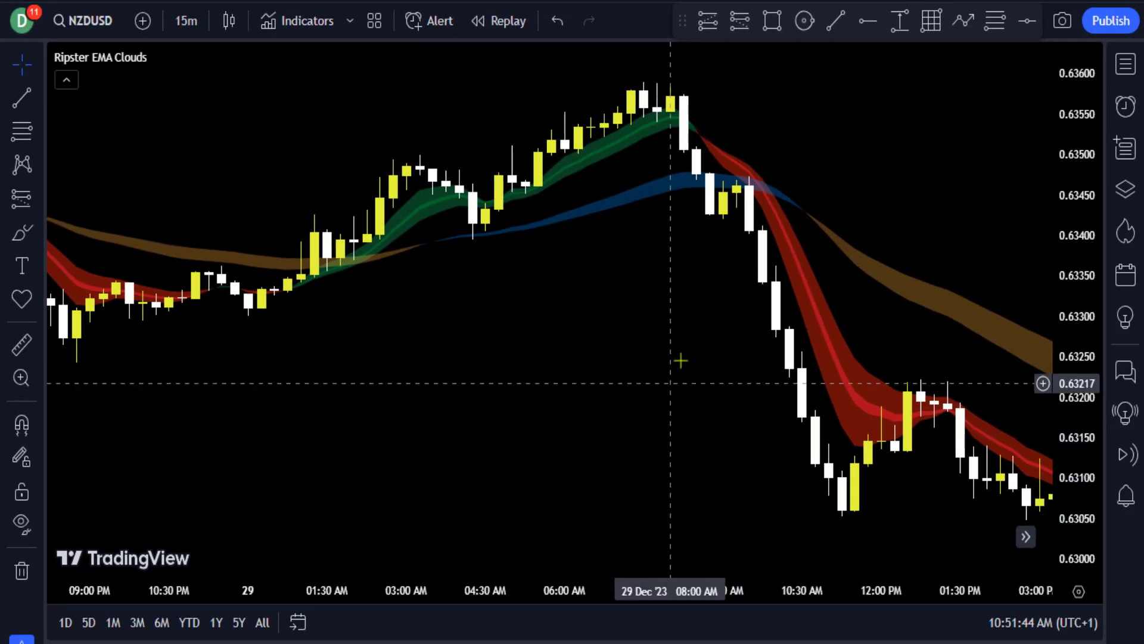
# - Draw a 29 Dec long position at 0.63397, stop 0.63338, target 0.63581, extended to the peak
pyautogui.click(708, 21)
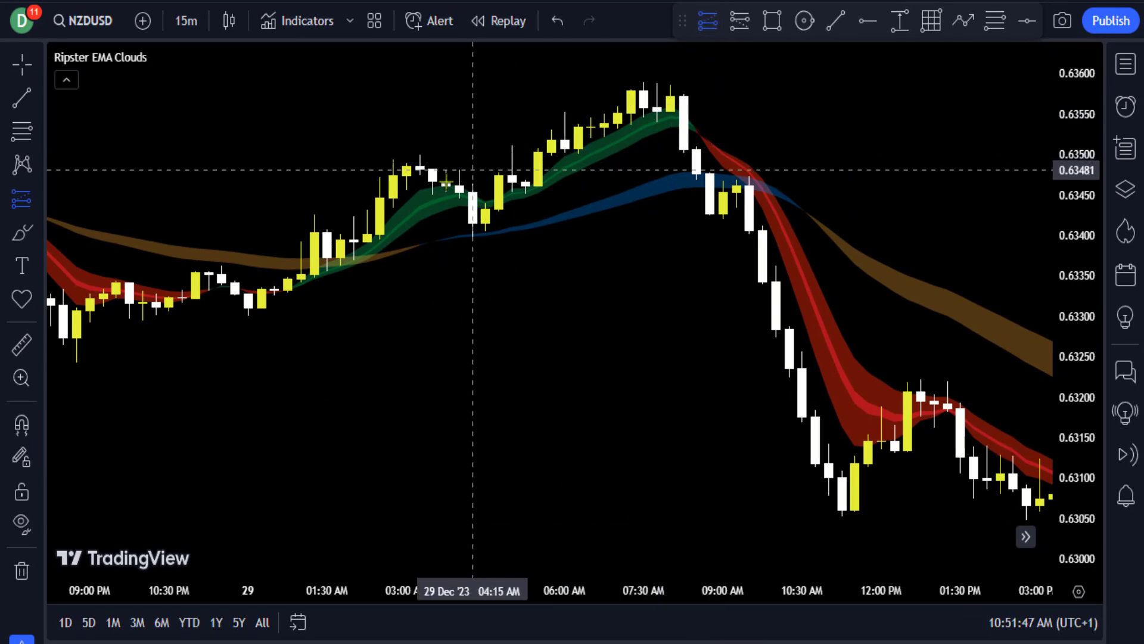
pyautogui.click(340, 238)
pyautogui.moveTo(340, 327); pyautogui.dragTo(336, 285)
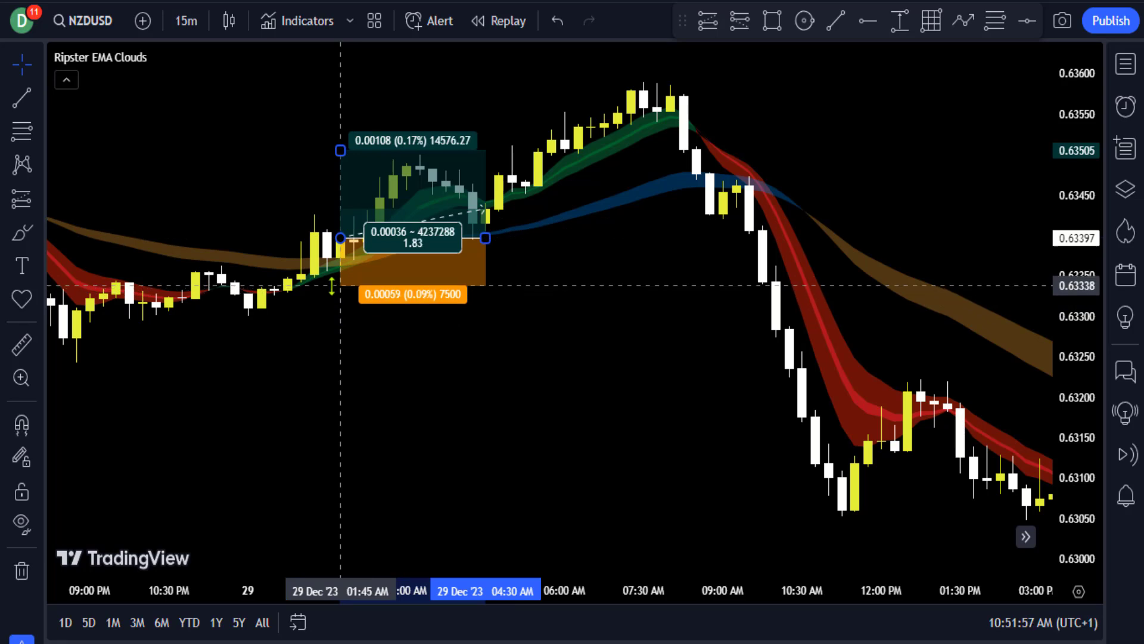
pyautogui.moveTo(342, 152); pyautogui.dragTo(350, 89)
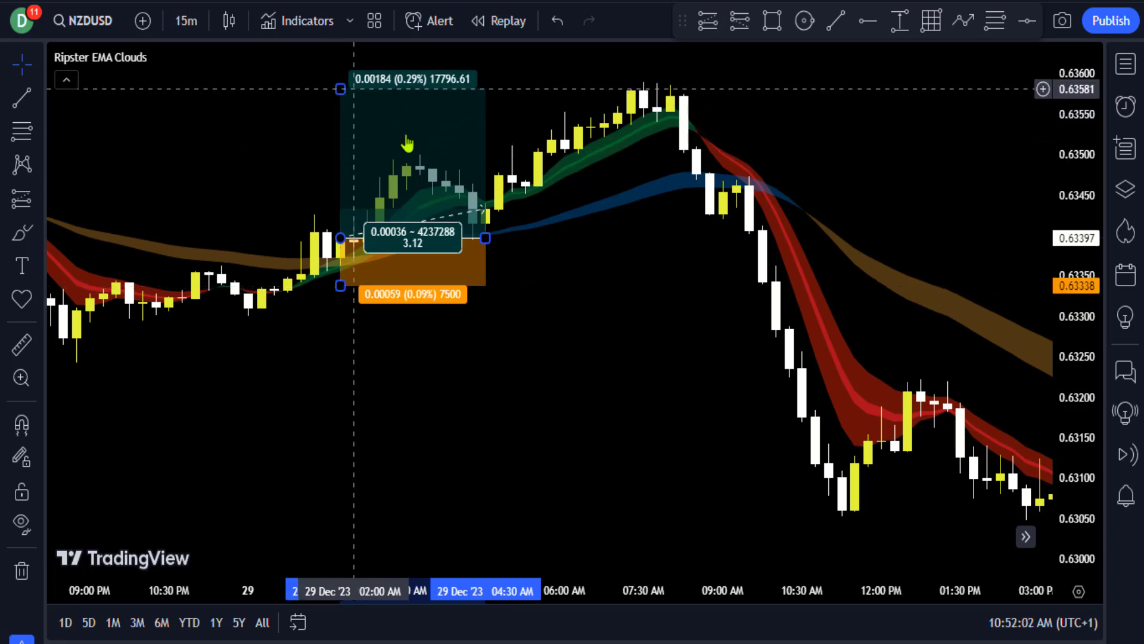
pyautogui.moveTo(485, 238); pyautogui.dragTo(644, 233)
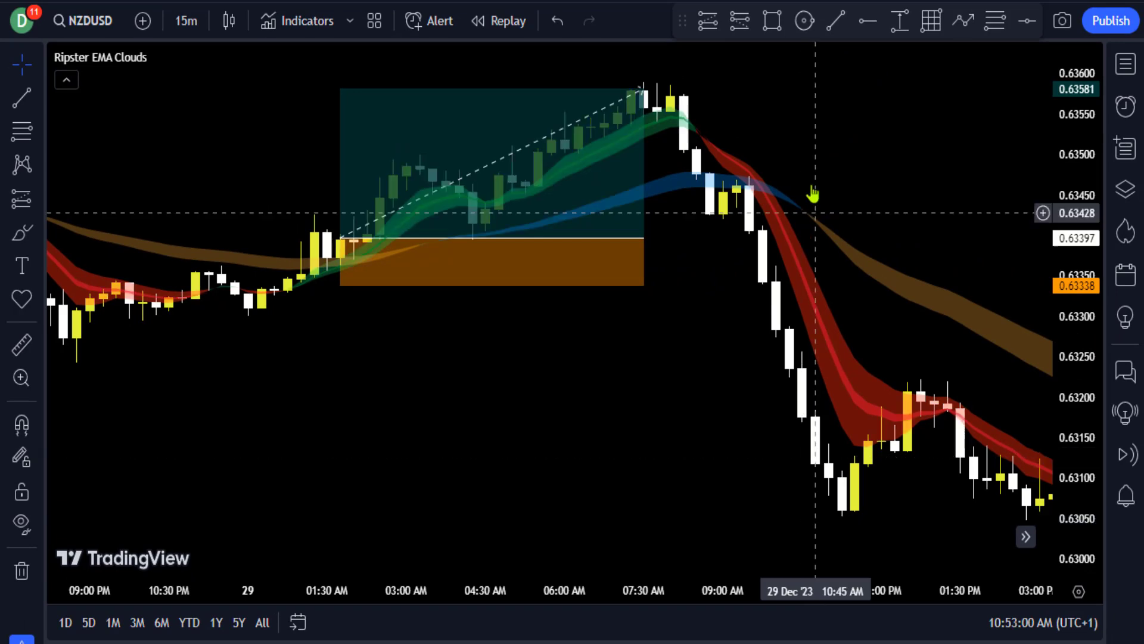
# - Draw an NZDUSD short position at 0.63406 with stop 0.63495 and target 0.63060
pyautogui.click(741, 25)
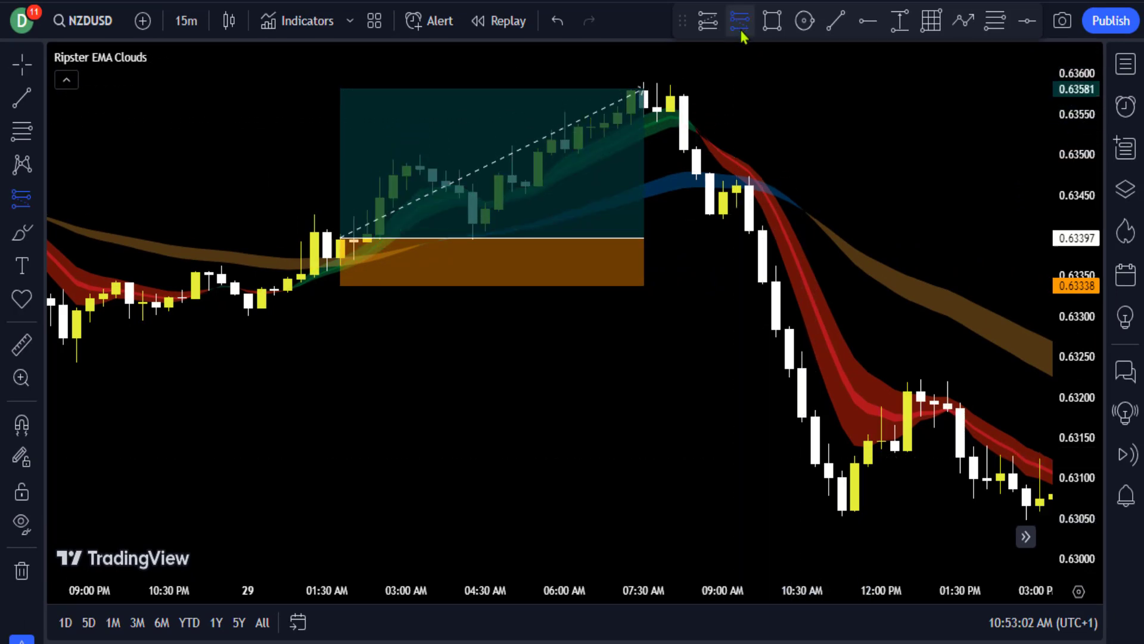
pyautogui.click(749, 230)
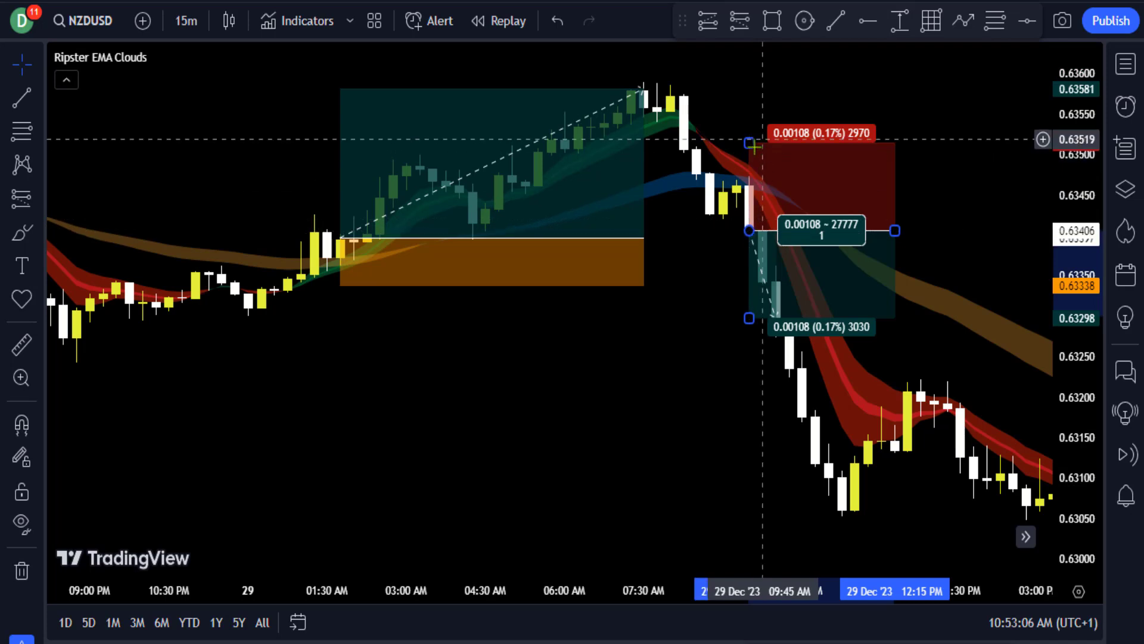
pyautogui.moveTo(751, 145); pyautogui.dragTo(751, 159)
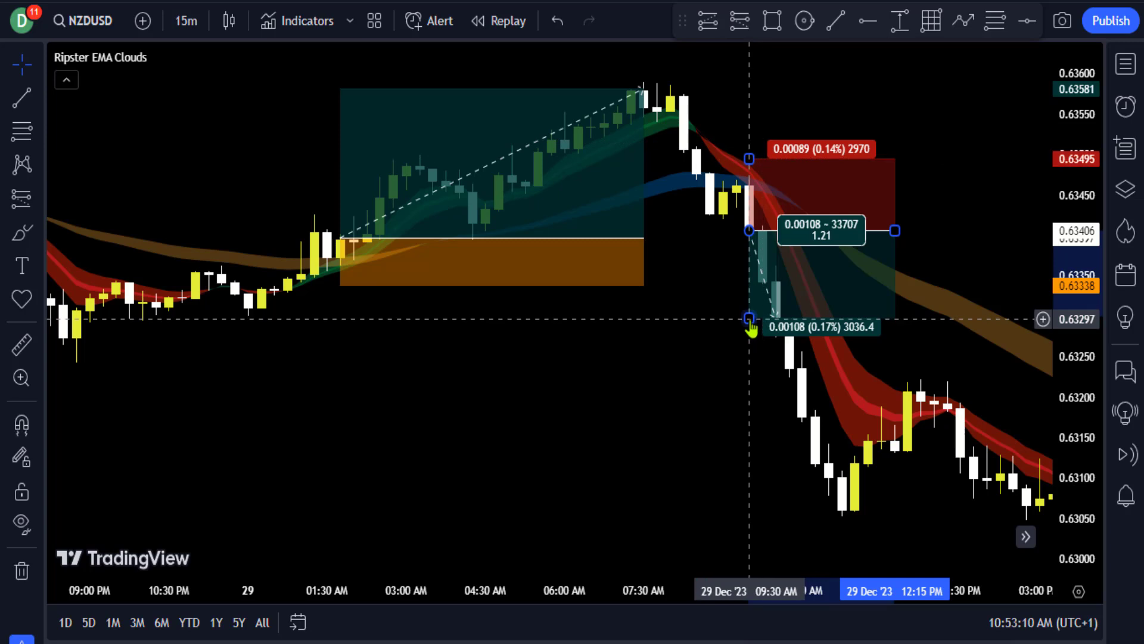
pyautogui.moveTo(761, 317); pyautogui.dragTo(773, 511)
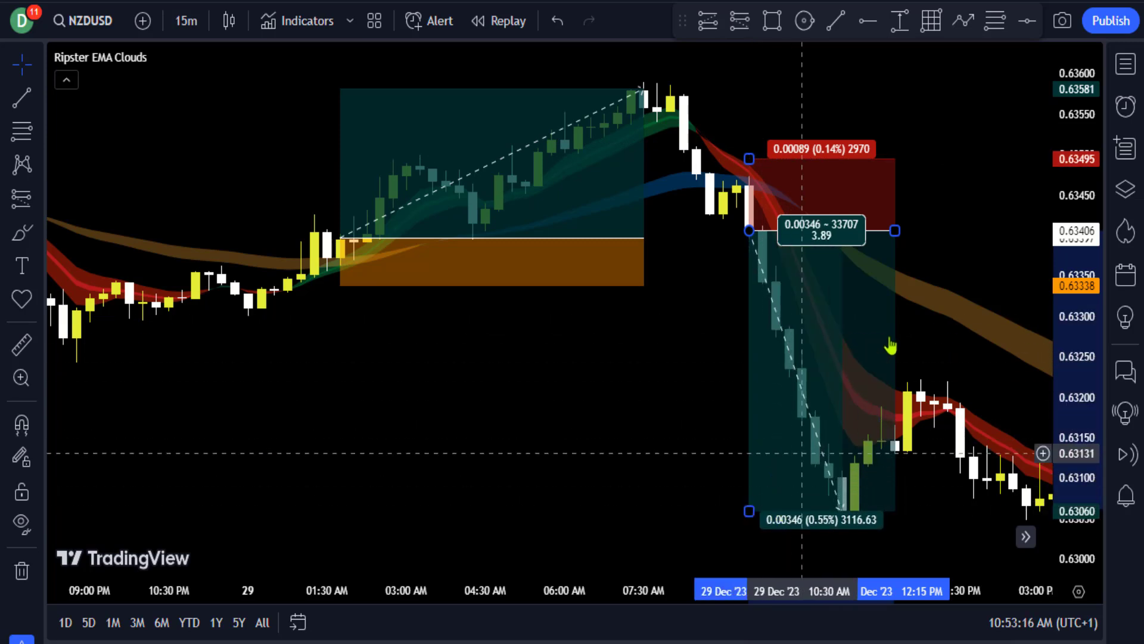
pyautogui.moveTo(888, 237); pyautogui.dragTo(847, 237)
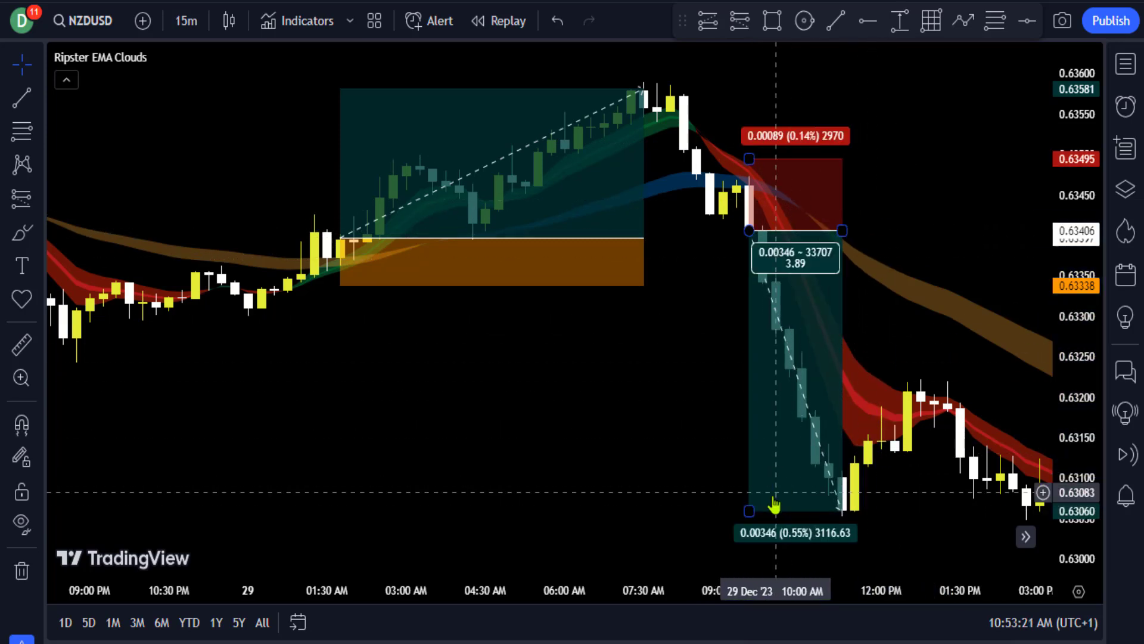
pyautogui.press('Escape')
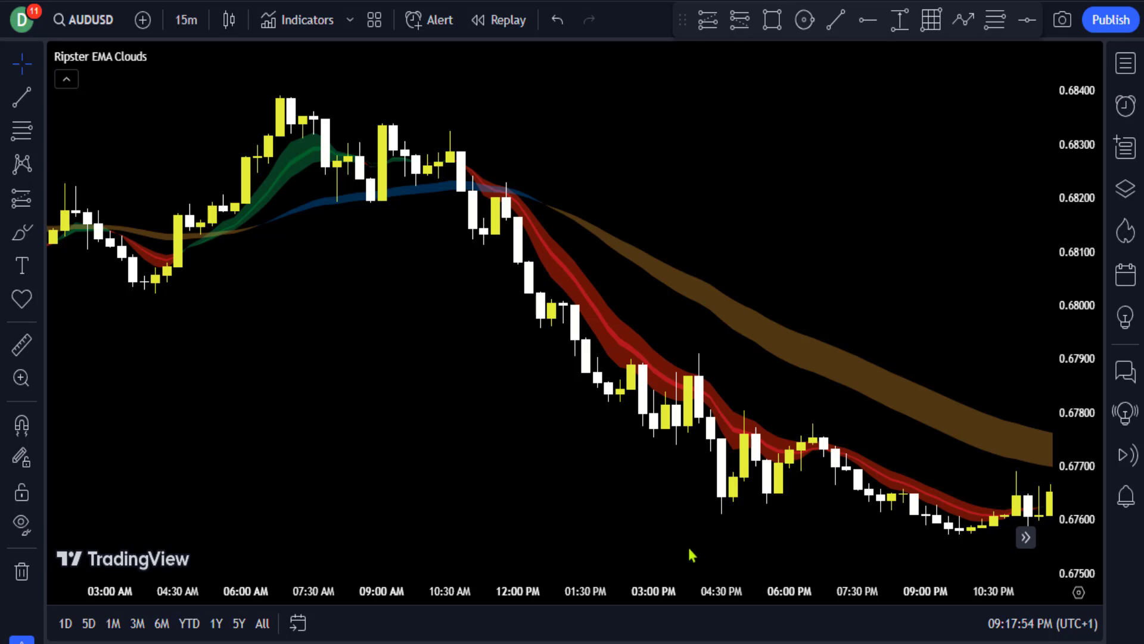
# - Search 'average sentiment' and add the Average Sentiment Oscillator pane to the AUDUSD chart
pyautogui.click(319, 23)
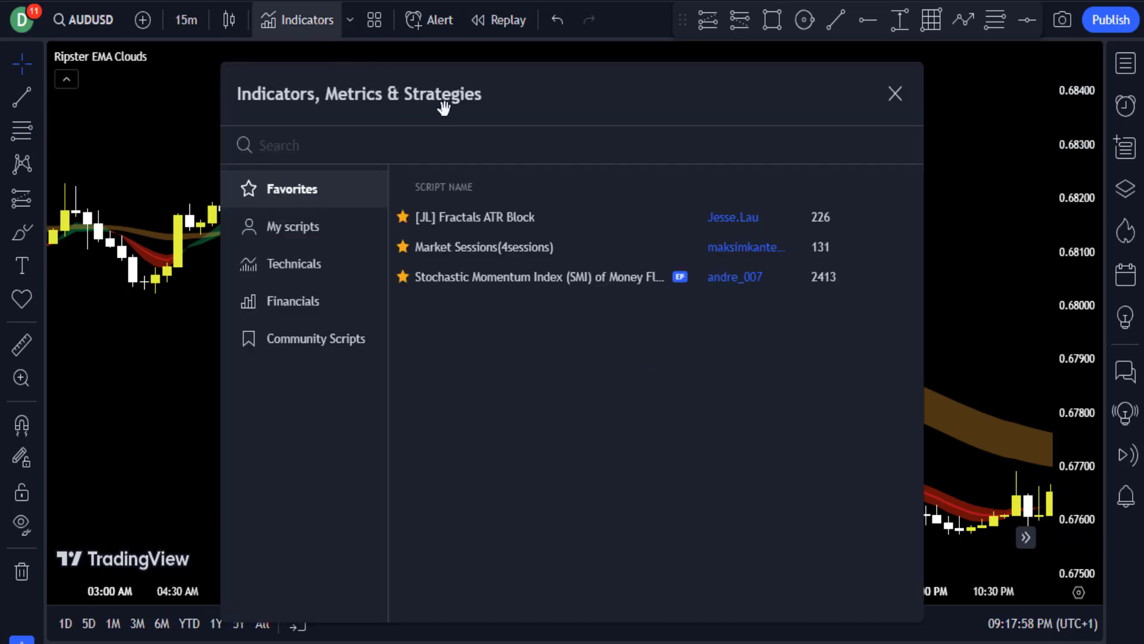
pyautogui.moveTo(444, 107); pyautogui.dragTo(466, 42)
pyautogui.write('verage sentiment')
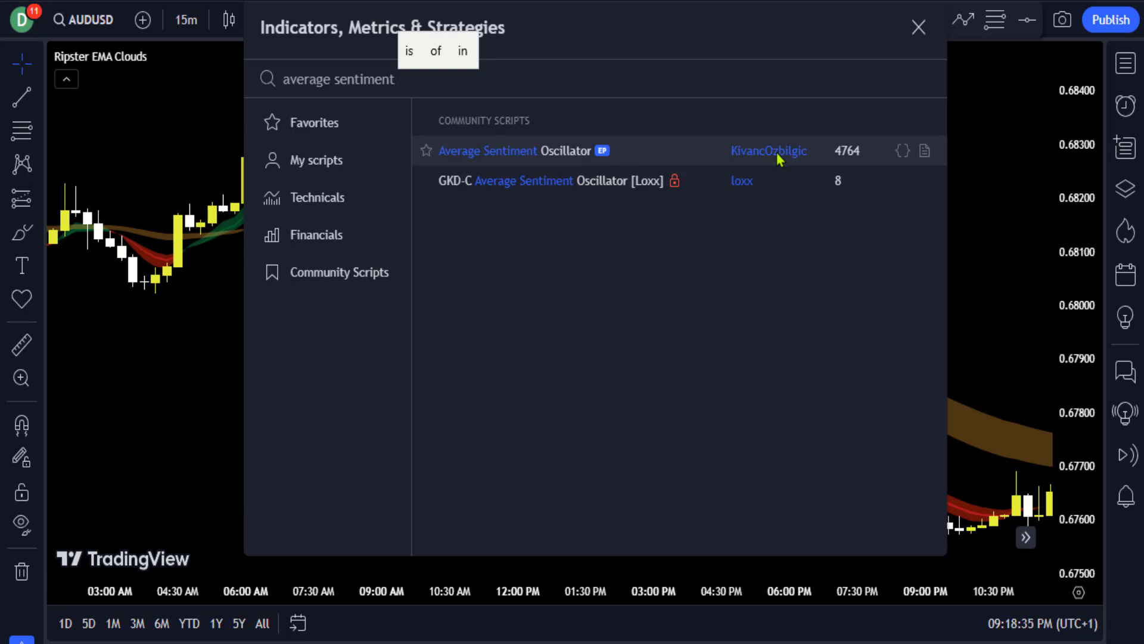
pyautogui.click(547, 159)
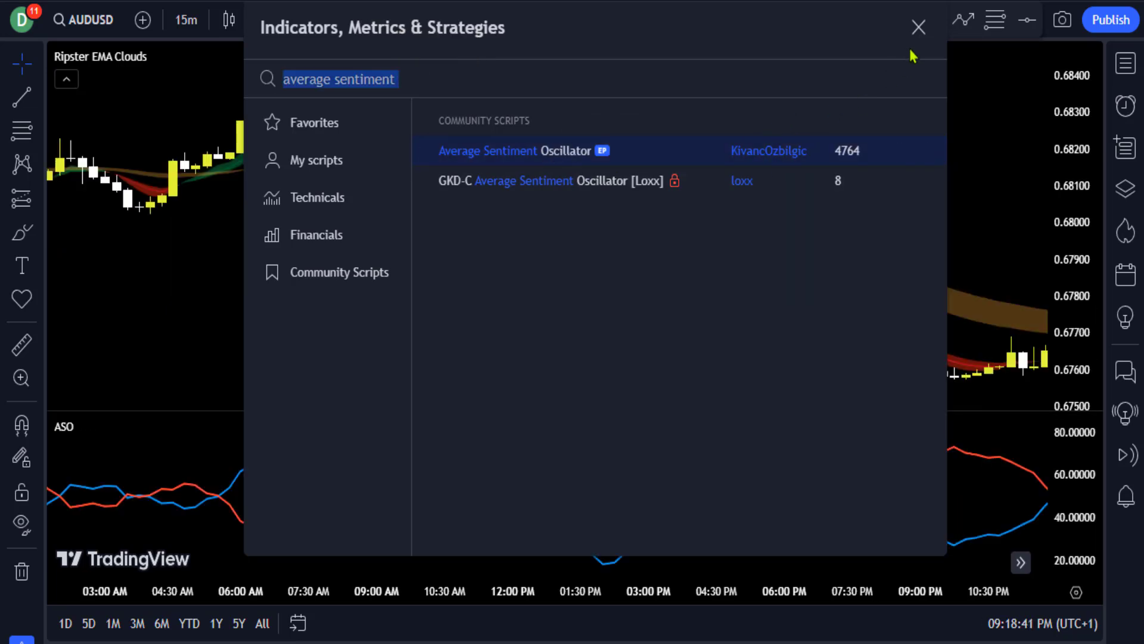
pyautogui.click(918, 27)
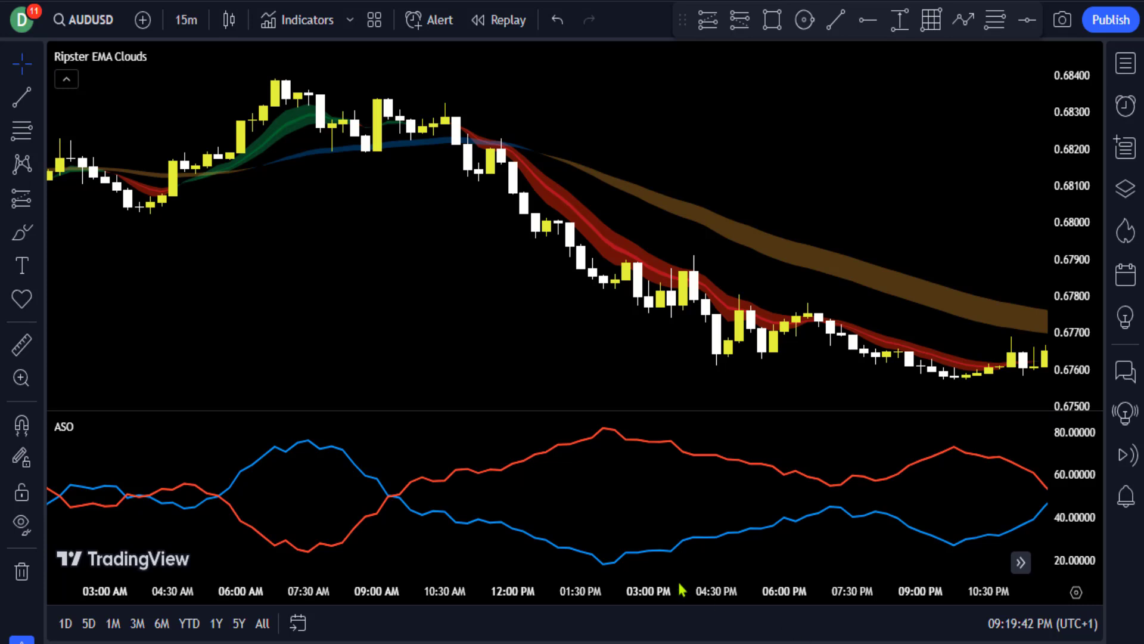
# - Set the ASO Period to 14 and Calculation Method to 2, then confirm
pyautogui.moveTo(73, 433)
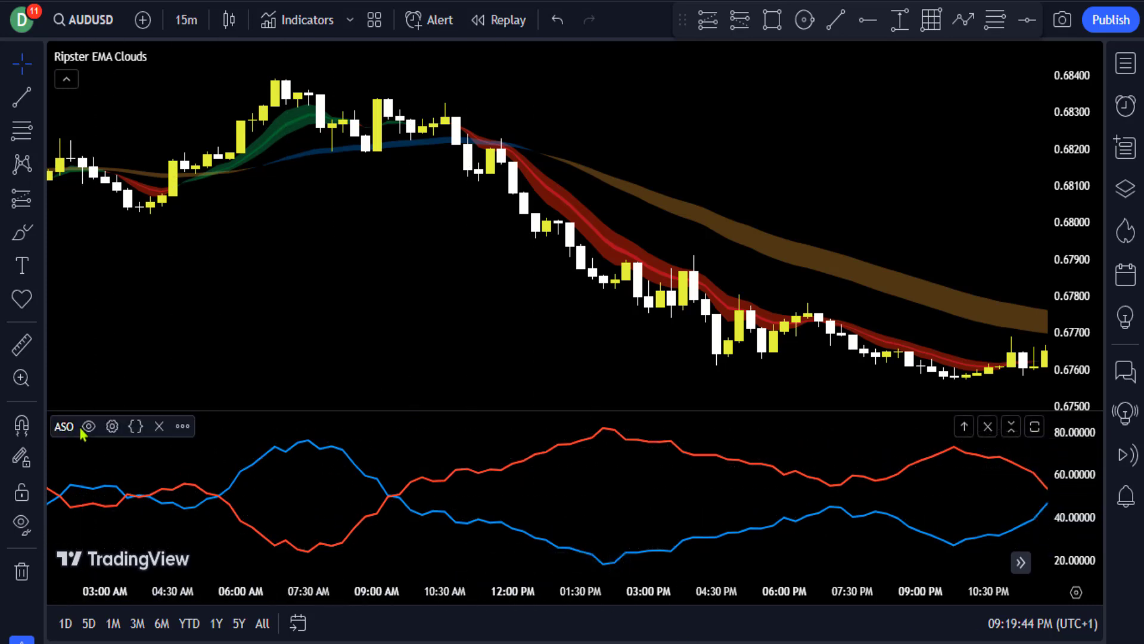
pyautogui.click(112, 425)
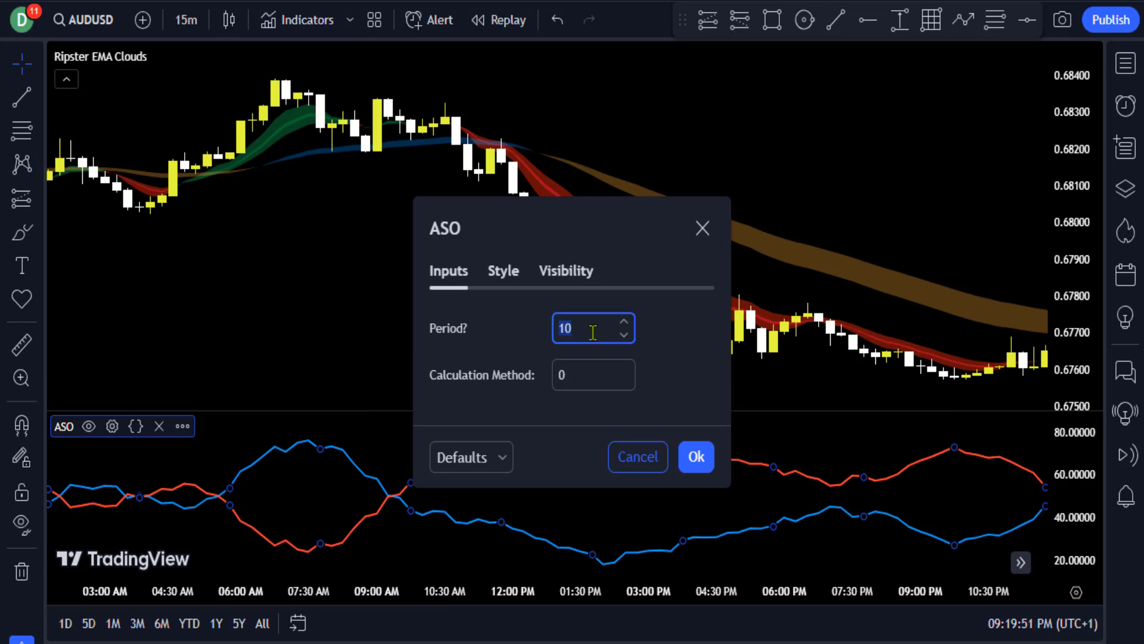
pyautogui.click(669, 330)
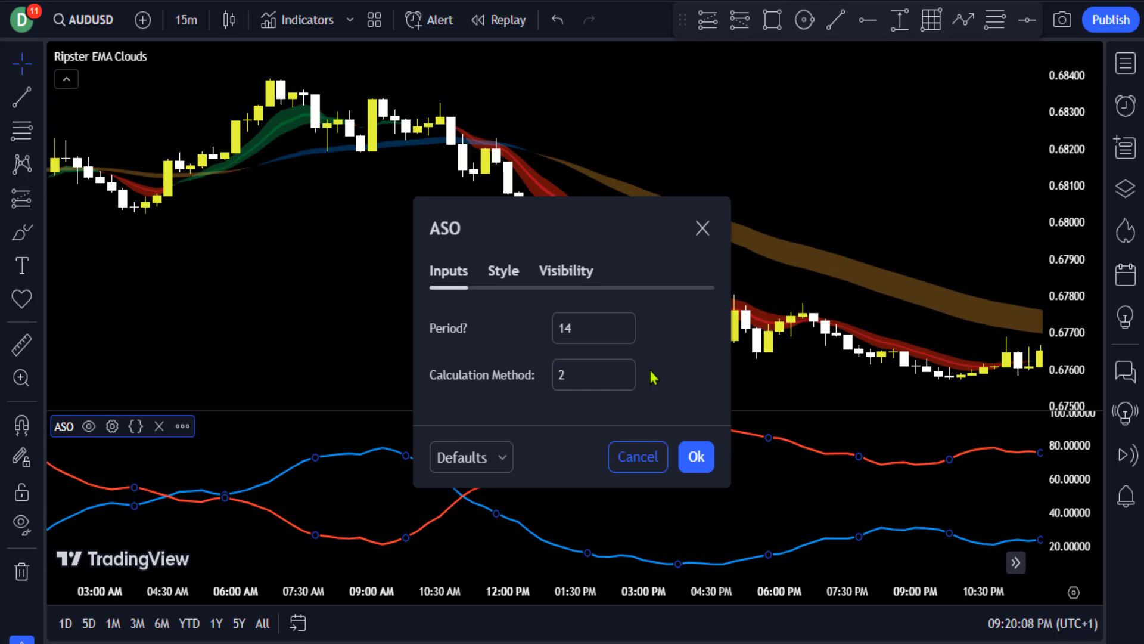
pyautogui.click(502, 271)
pyautogui.moveTo(531, 247); pyautogui.dragTo(560, 117)
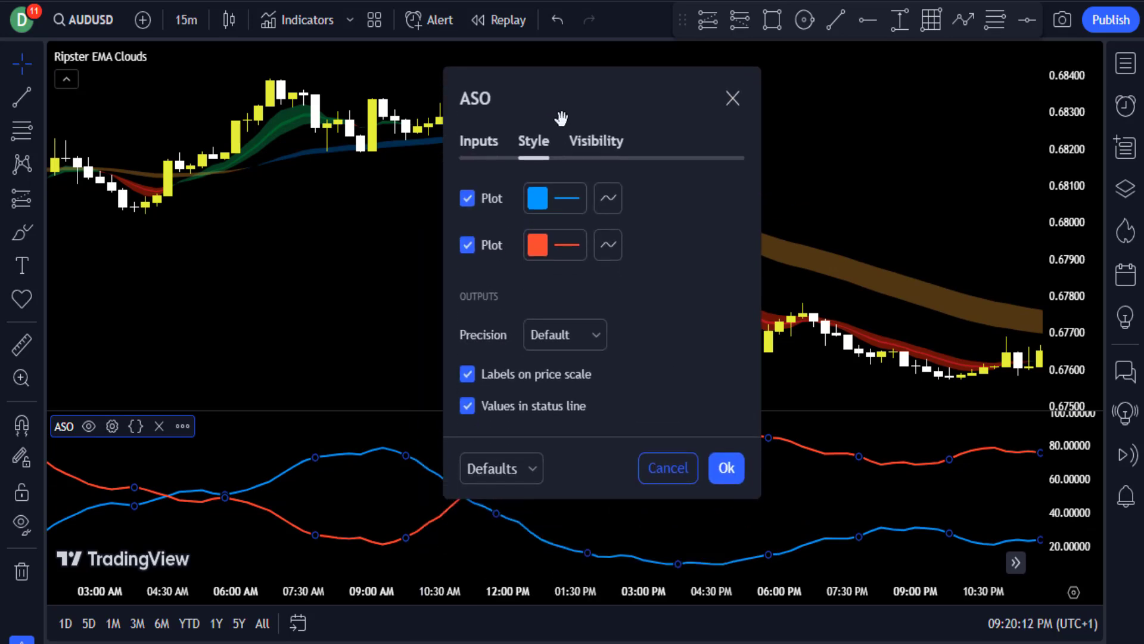
pyautogui.click(726, 467)
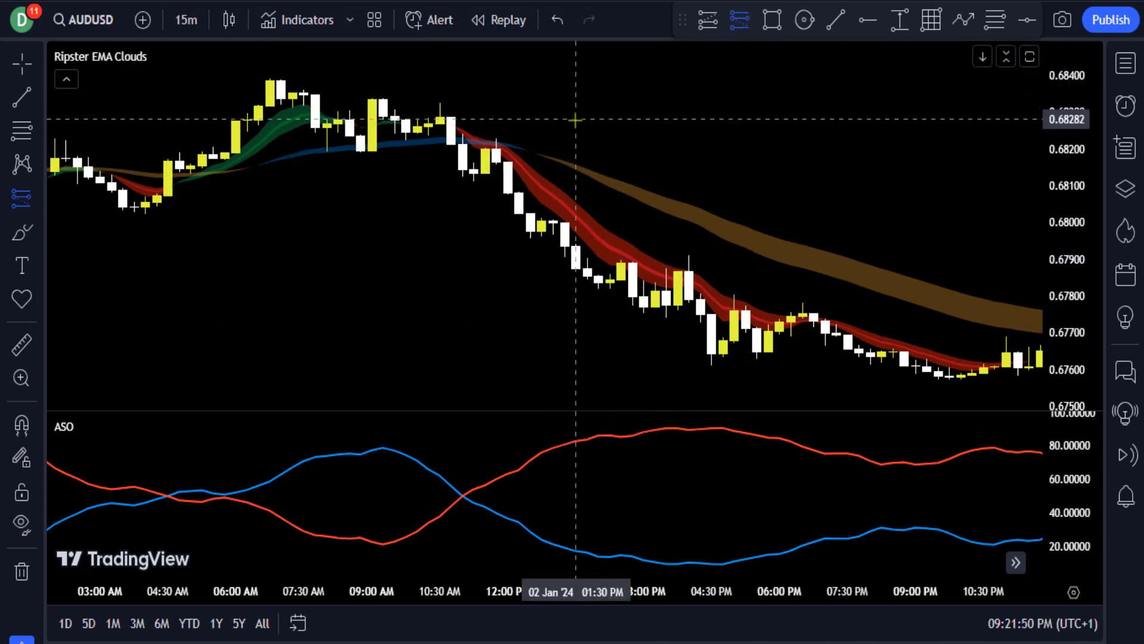
# - Draw an AUDUSD short position at 0.68160, adjusting stop and target and widening it over later candles
pyautogui.click(496, 164)
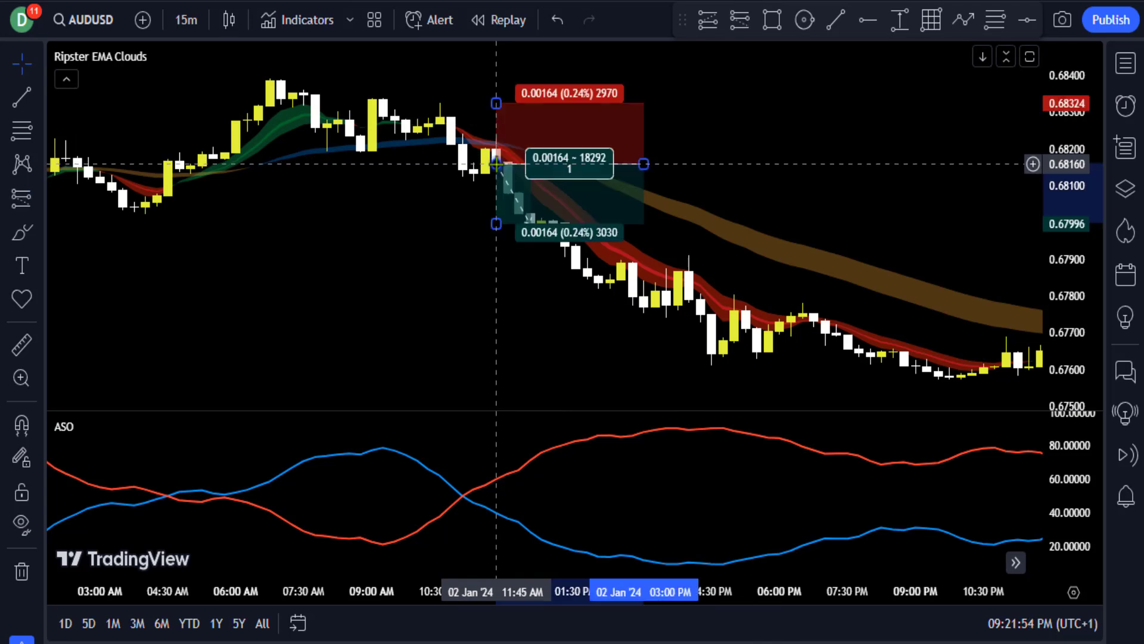
pyautogui.moveTo(496, 91); pyautogui.dragTo(494, 128)
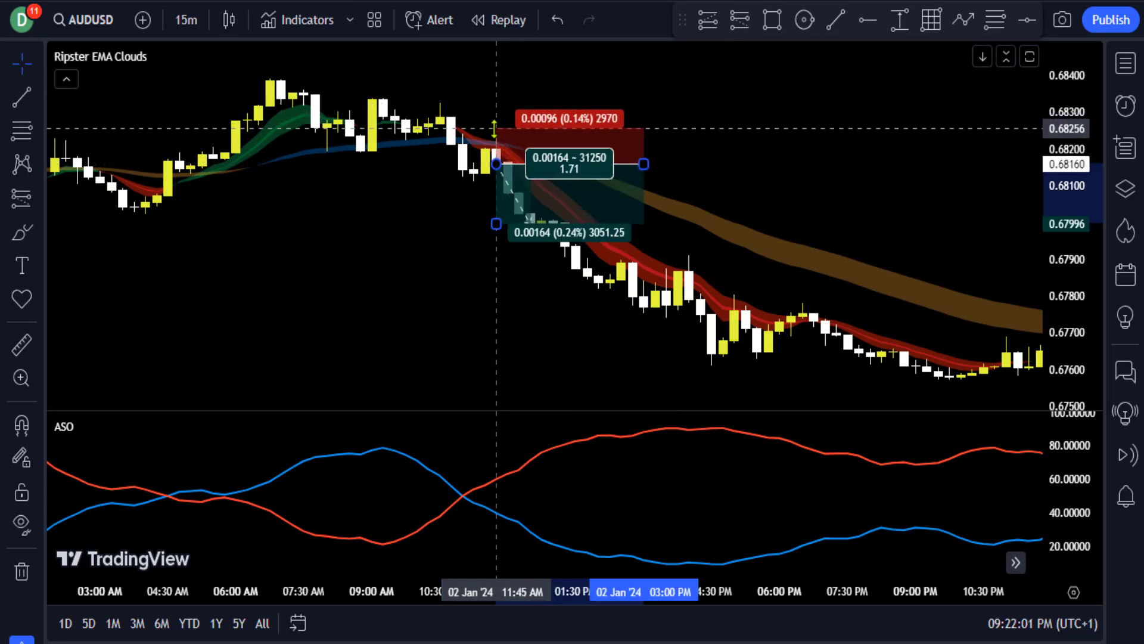
pyautogui.moveTo(496, 223); pyautogui.dragTo(532, 353)
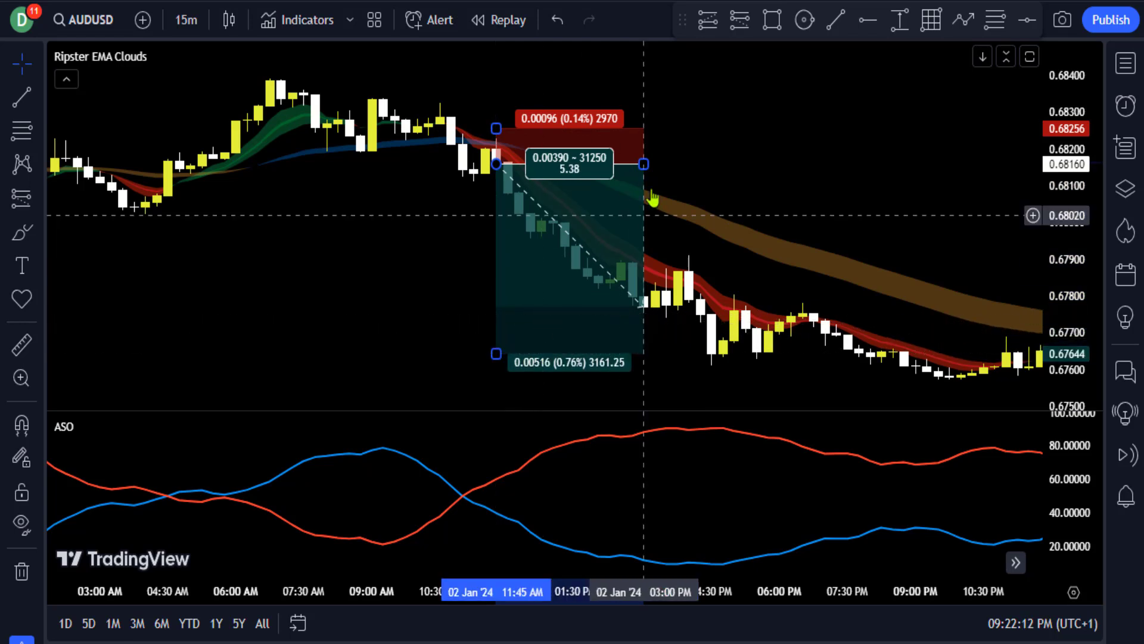
pyautogui.moveTo(643, 166); pyautogui.dragTo(711, 170)
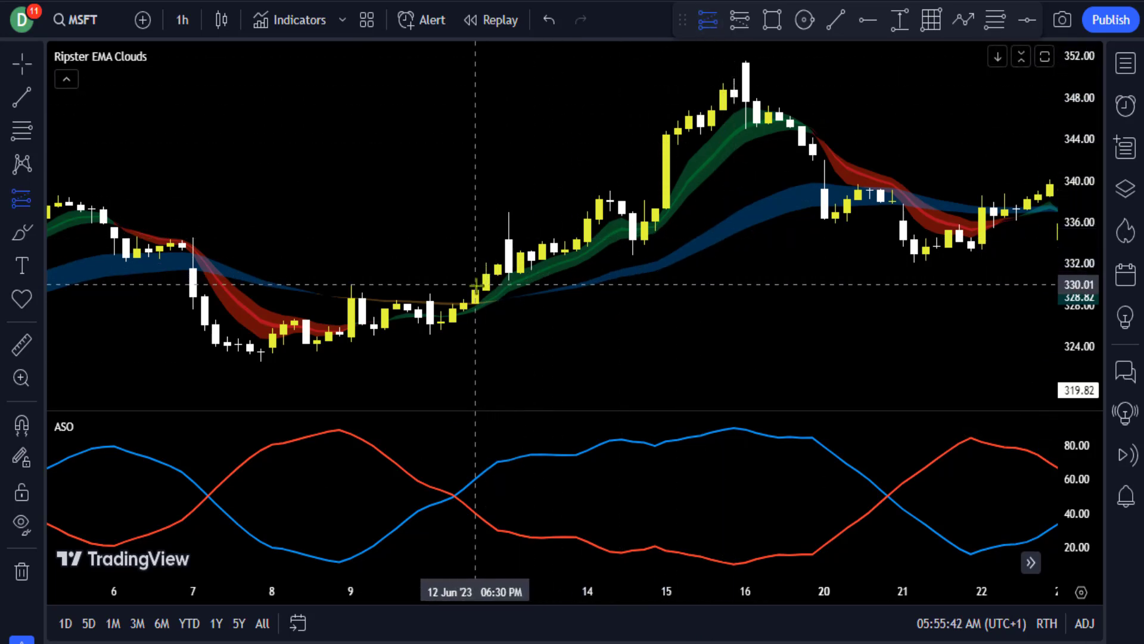
# - Draw an MSFT long position at 329.56, stop 325.24, target 350.01, extended to 16 Jun
pyautogui.click(475, 289)
pyautogui.moveTo(475, 355); pyautogui.dragTo(475, 334)
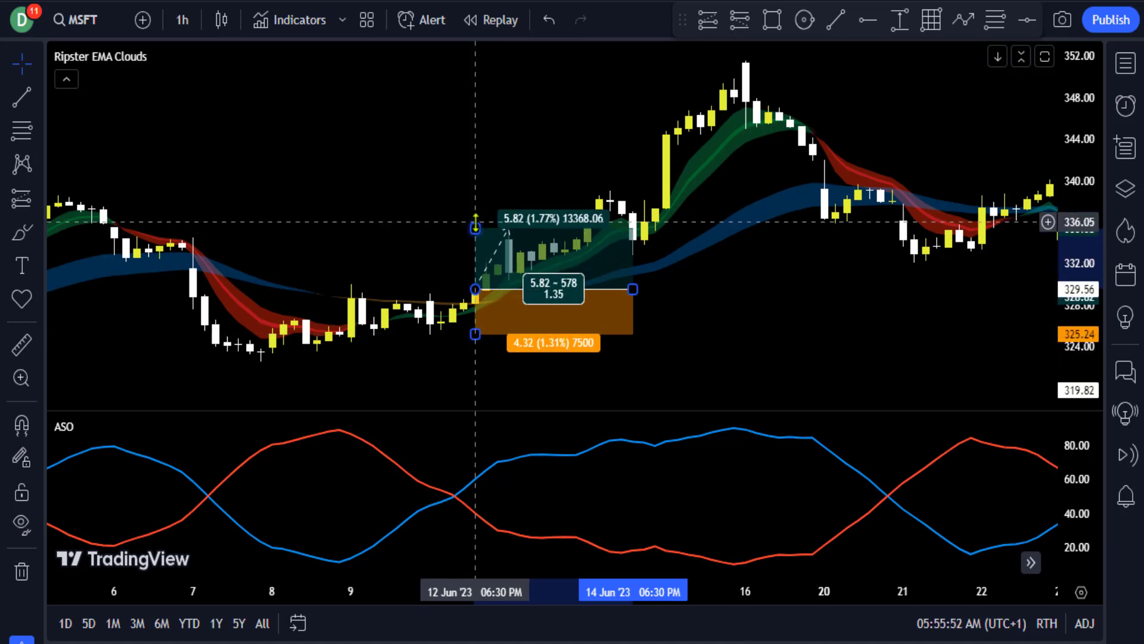
pyautogui.moveTo(475, 228); pyautogui.dragTo(505, 77)
pyautogui.moveTo(633, 289); pyautogui.dragTo(746, 286)
pyautogui.click(795, 286)
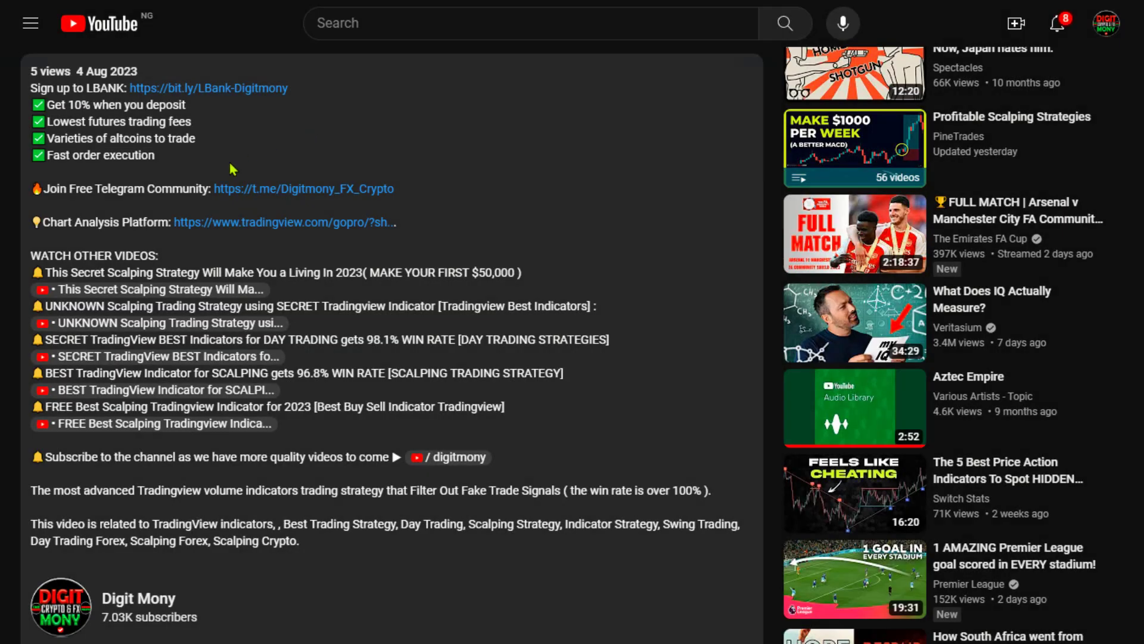
pyautogui.tripleClick(96, 196)
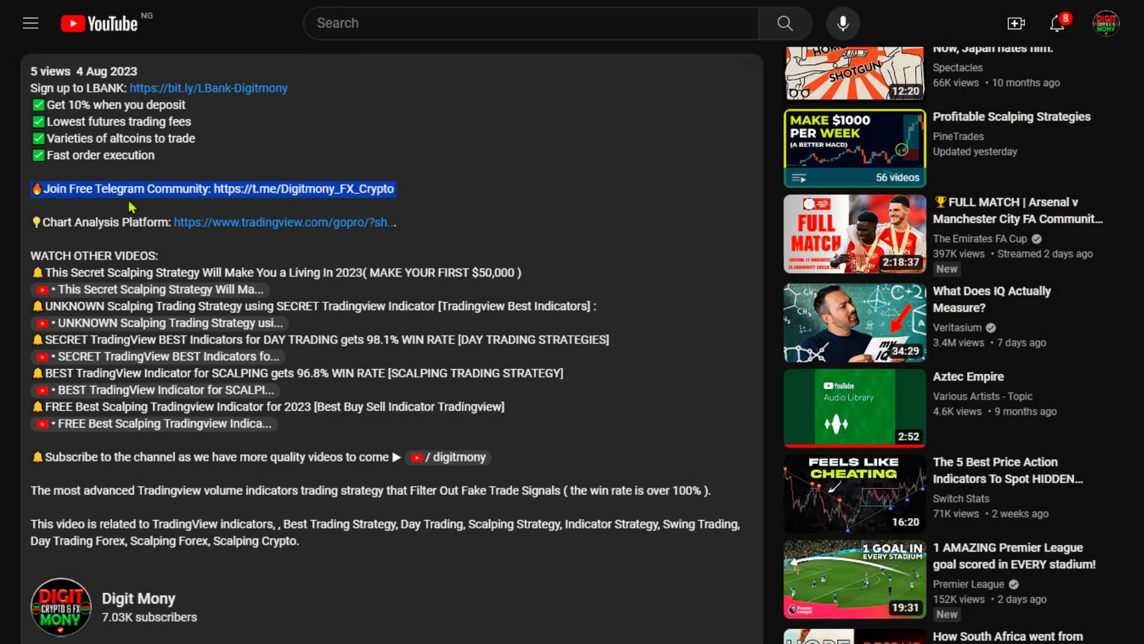
pyautogui.click(205, 208)
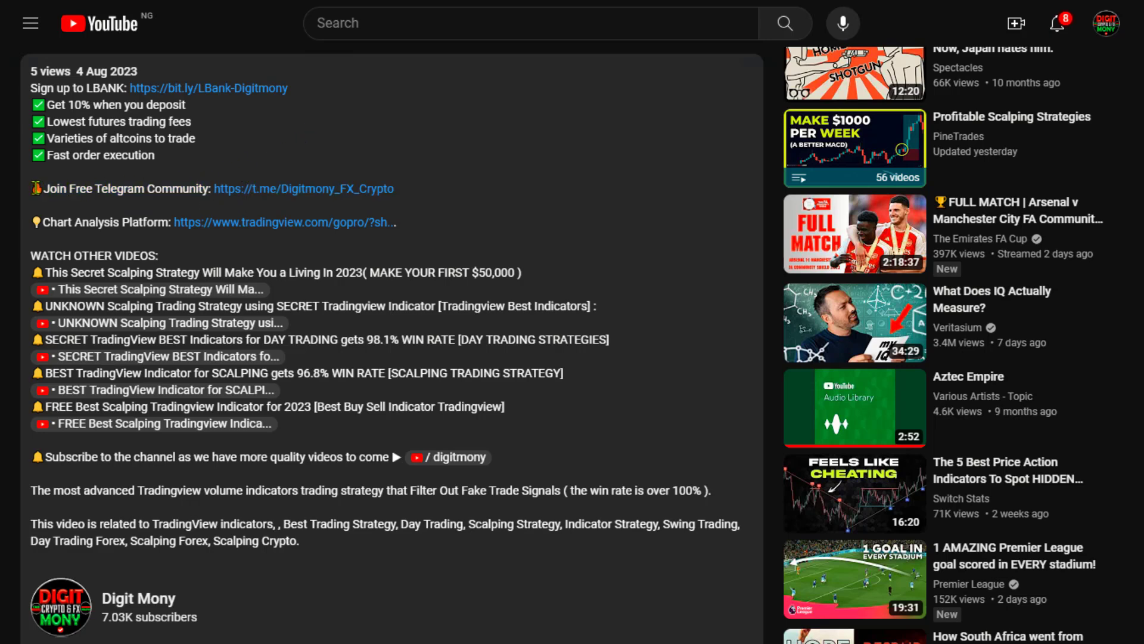
pyautogui.tripleClick(62, 195)
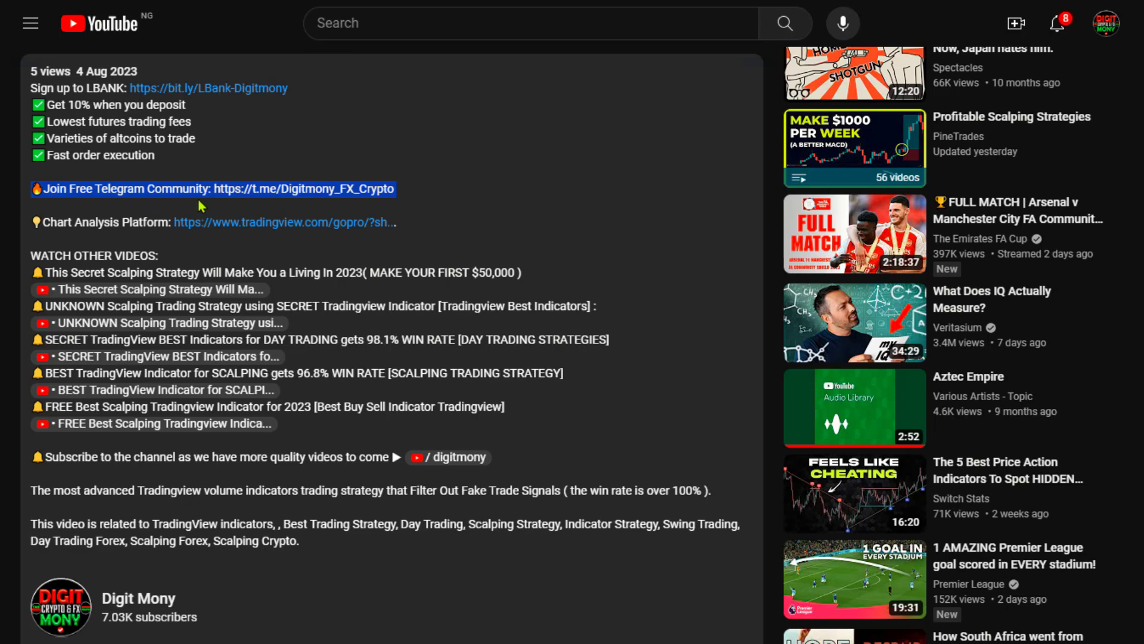
pyautogui.click(205, 207)
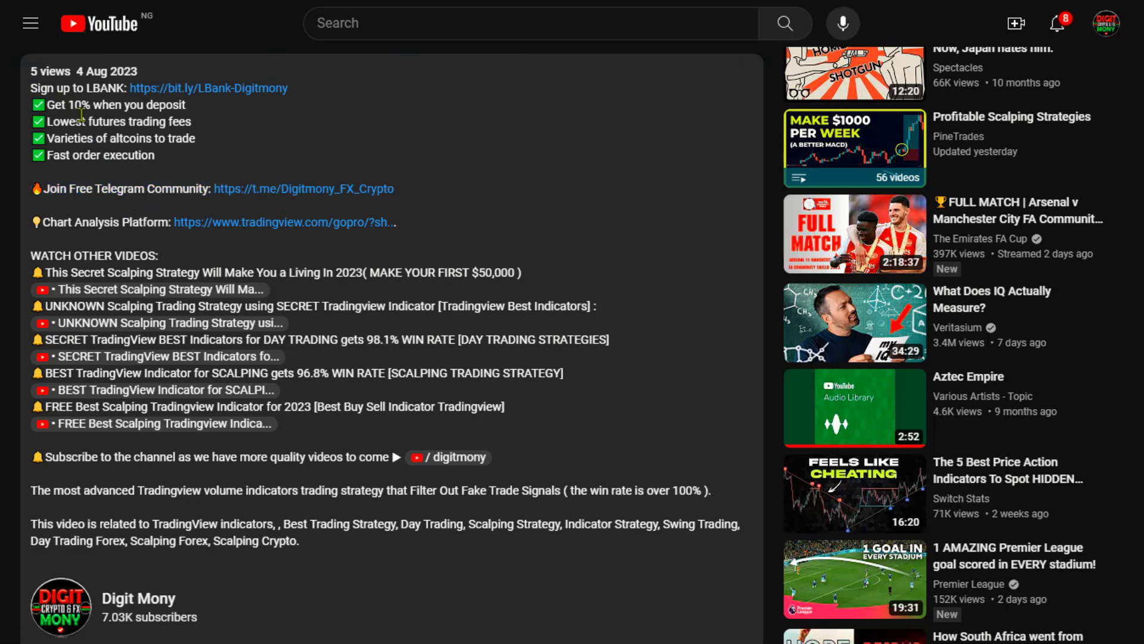
pyautogui.moveTo(32, 105); pyautogui.dragTo(167, 160)
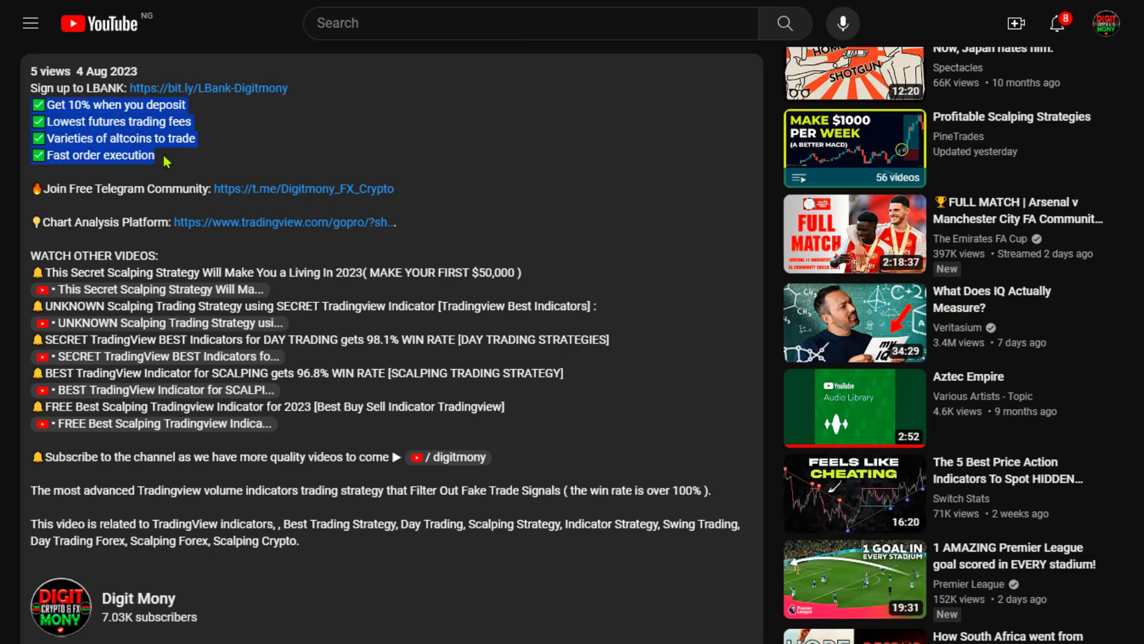